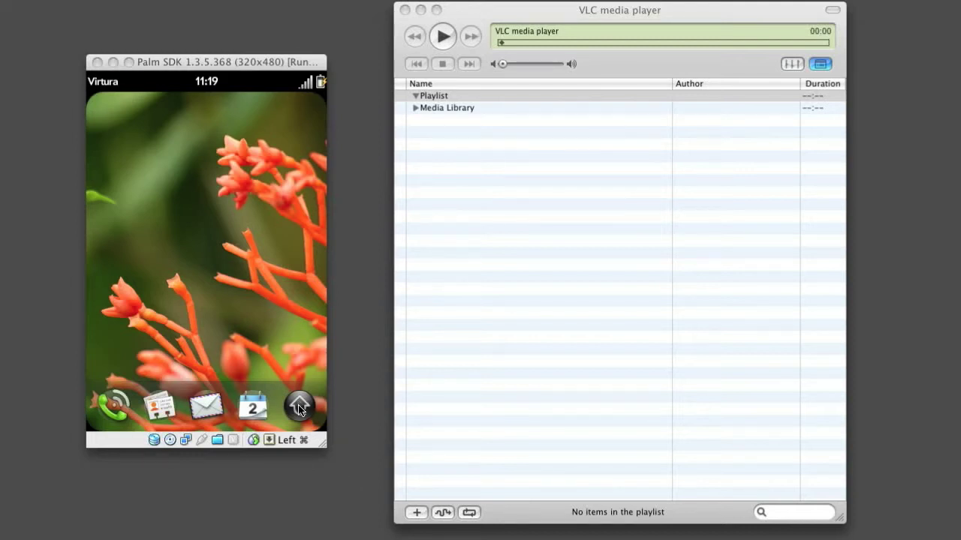
Launch the VLC Remote app from the phone's Launcher to reach its Remote screen.
{"action": "left_click", "coordinate": [299, 407]}
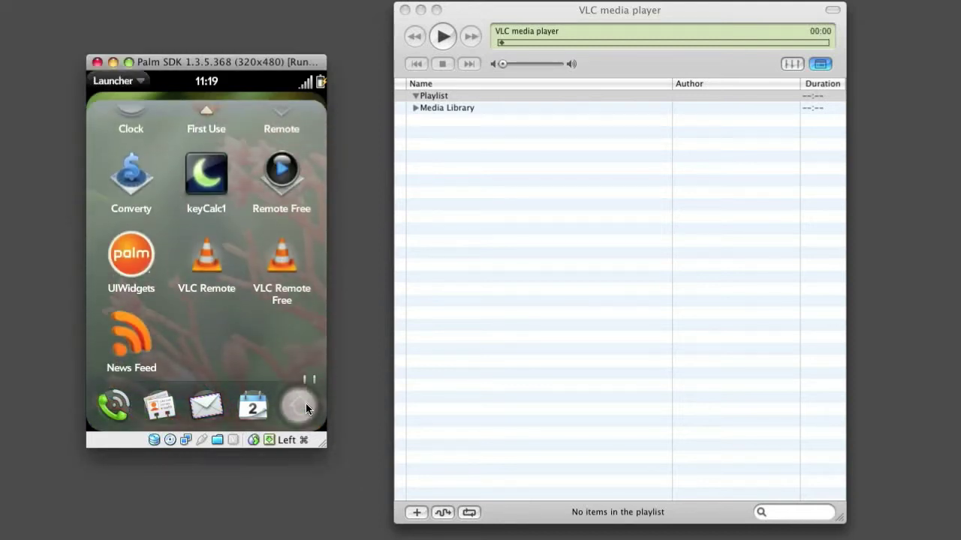
{"action": "left_click", "coordinate": [210, 248]}
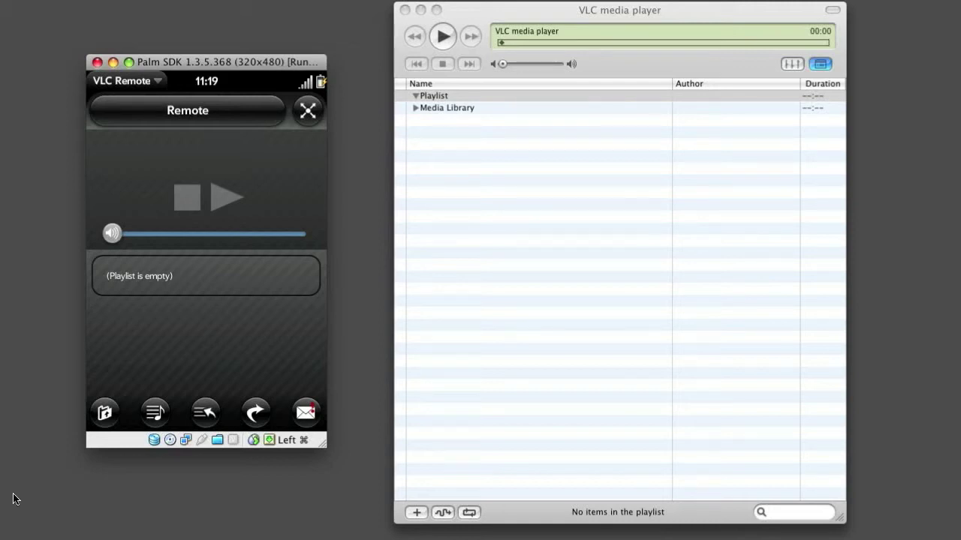
Open the desktop file browser and go back to the home folder via the drives list.
{"action": "left_click", "coordinate": [103, 417]}
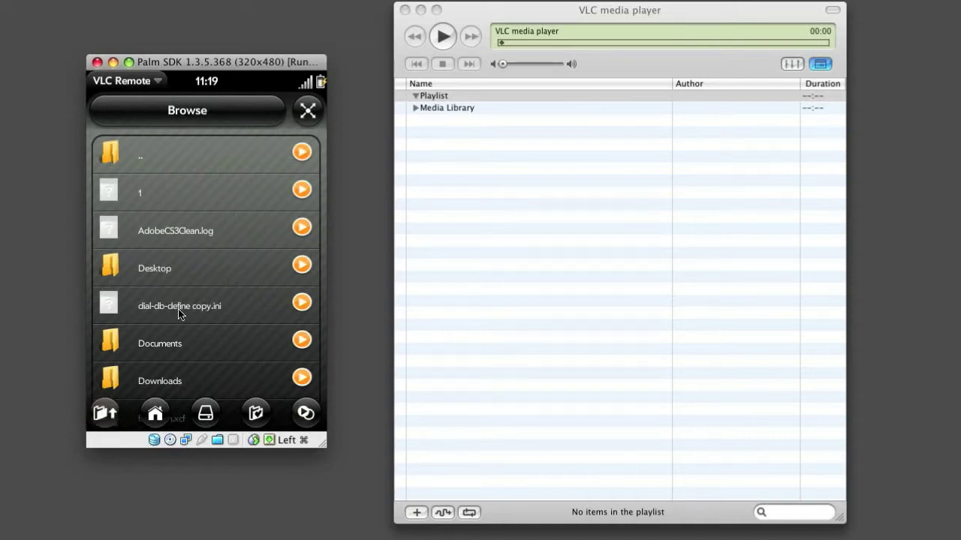
{"action": "left_click_drag", "start_coordinate": [210, 347], "coordinate": [223, 206]}
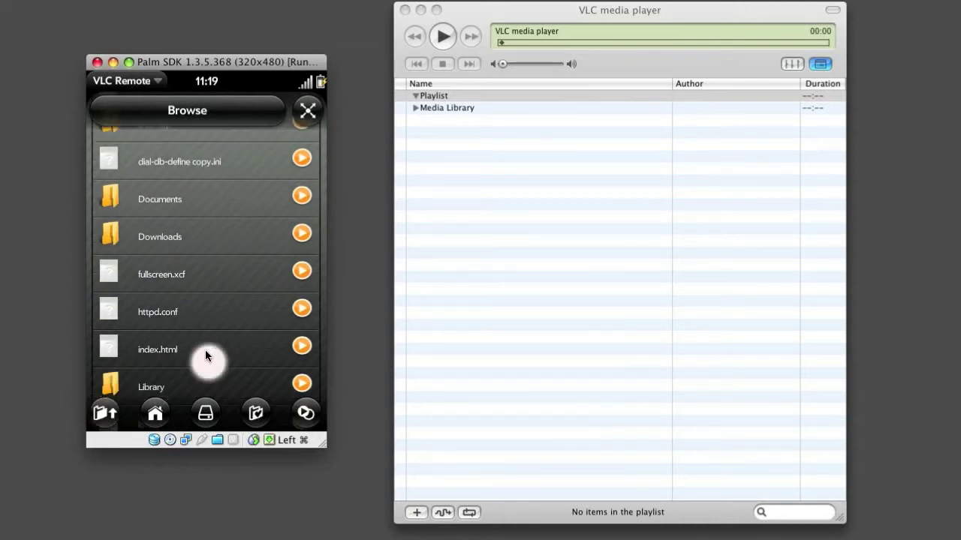
{"action": "mouse_move", "coordinate": [208, 354]}
{"action": "left_mouse_down"}
{"action": "mouse_move", "coordinate": [204, 224]}
{"action": "mouse_move", "coordinate": [220, 275]}
{"action": "left_mouse_up"}
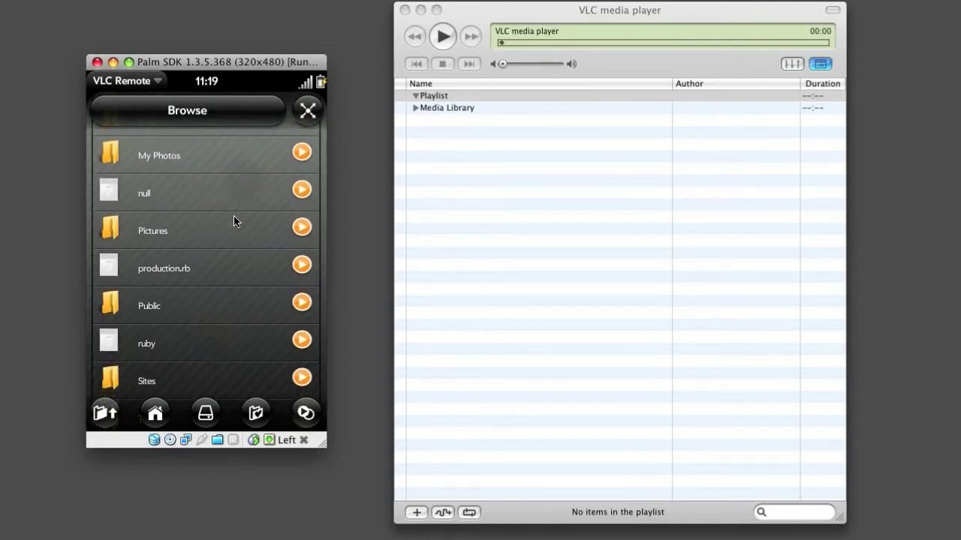
{"action": "left_click_drag", "start_coordinate": [243, 180], "coordinate": [202, 322]}
{"action": "left_click", "coordinate": [206, 413]}
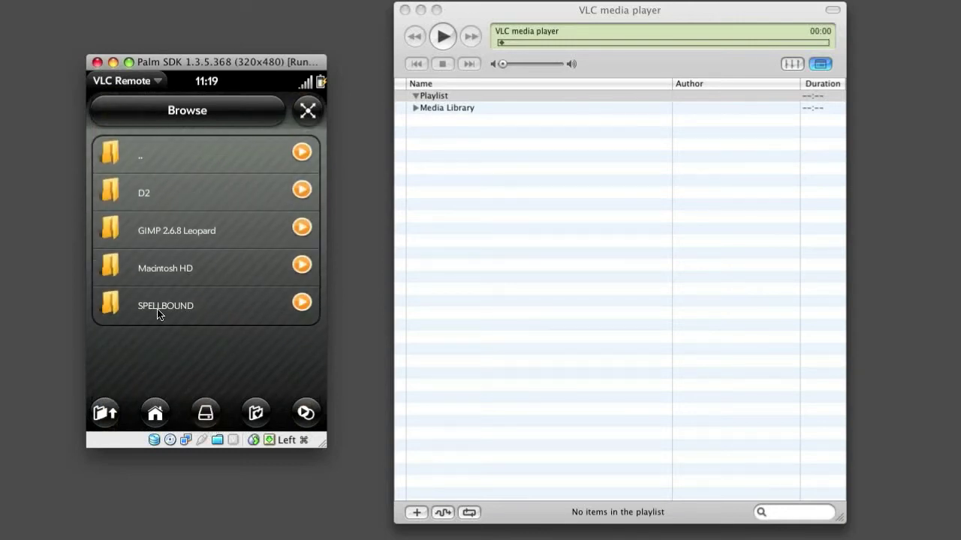
{"action": "left_click", "coordinate": [156, 417]}
Open the Movies folder and save it as the default directory.
{"action": "left_click_drag", "start_coordinate": [204, 385], "coordinate": [223, 208]}
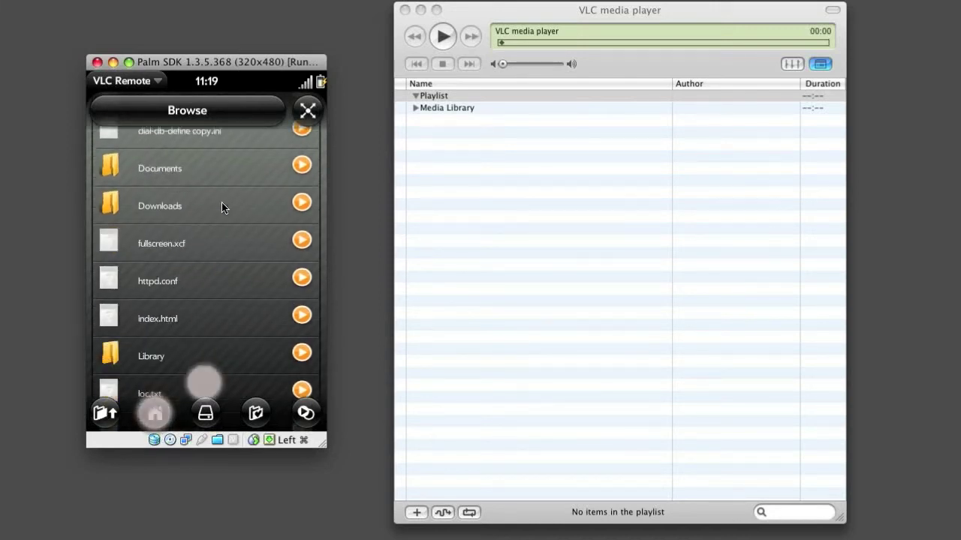
{"action": "left_click_drag", "start_coordinate": [185, 353], "coordinate": [217, 193]}
{"action": "left_click", "coordinate": [168, 314]}
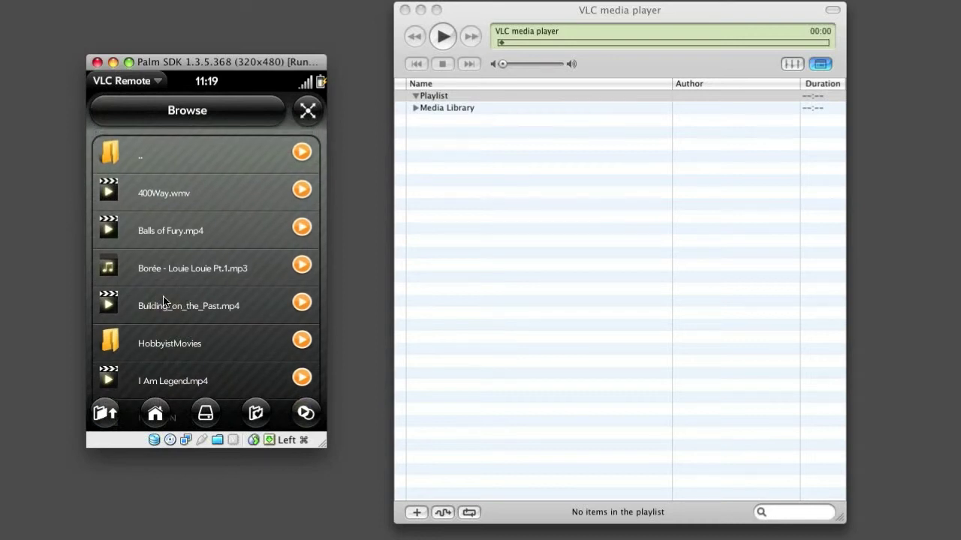
{"action": "left_click", "coordinate": [253, 413]}
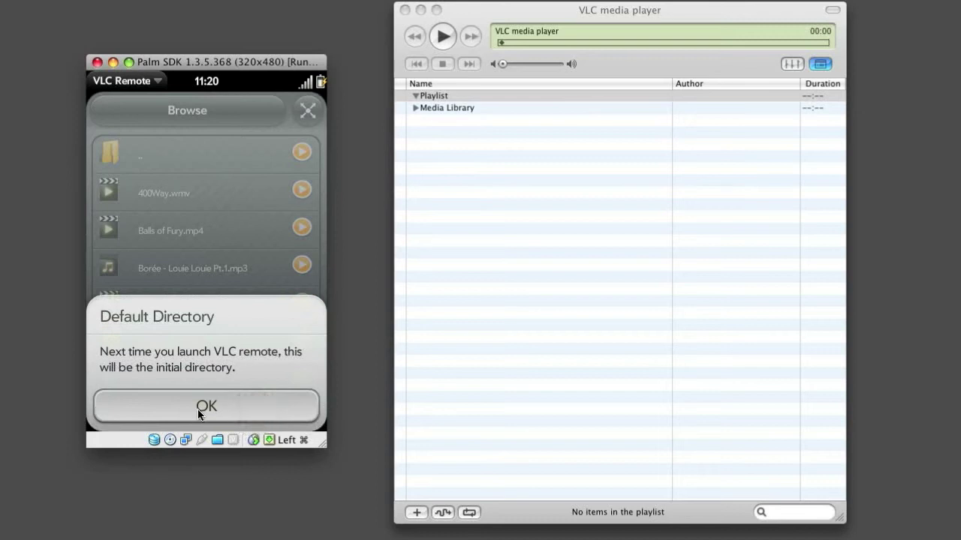
{"action": "left_click", "coordinate": [198, 408]}
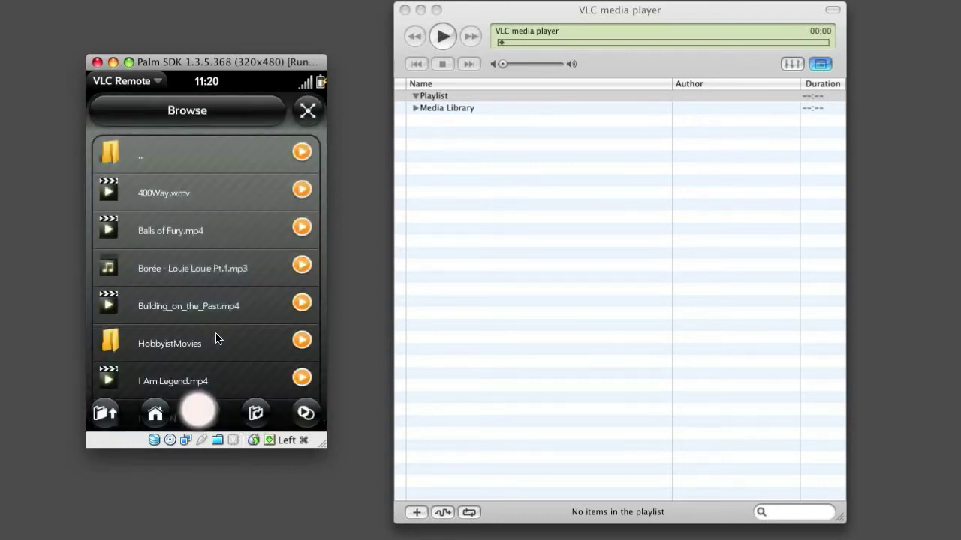
Play Building_on_the_Past.mp4 on desktop VLC, then switch file taps from playing to adding.
{"action": "left_click", "coordinate": [301, 302]}
{"action": "left_click_drag", "start_coordinate": [225, 366], "coordinate": [218, 217]}
{"action": "left_click", "coordinate": [305, 420]}
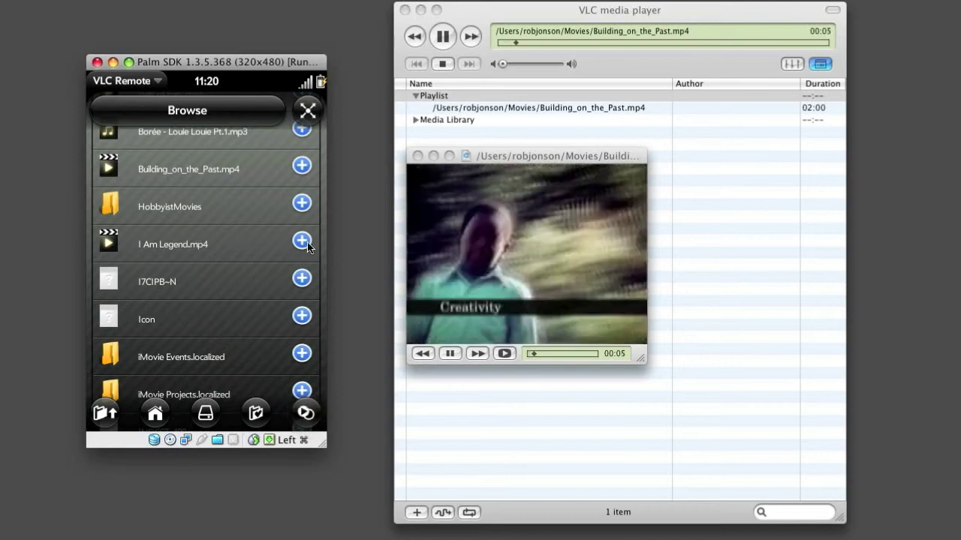
Queue I Am Legend.mp4, the Lambourn Video clip, Lava2.AVI and Mix_Tape.mov.
{"action": "left_click", "coordinate": [301, 241]}
{"action": "left_click_drag", "start_coordinate": [228, 358], "coordinate": [246, 199]}
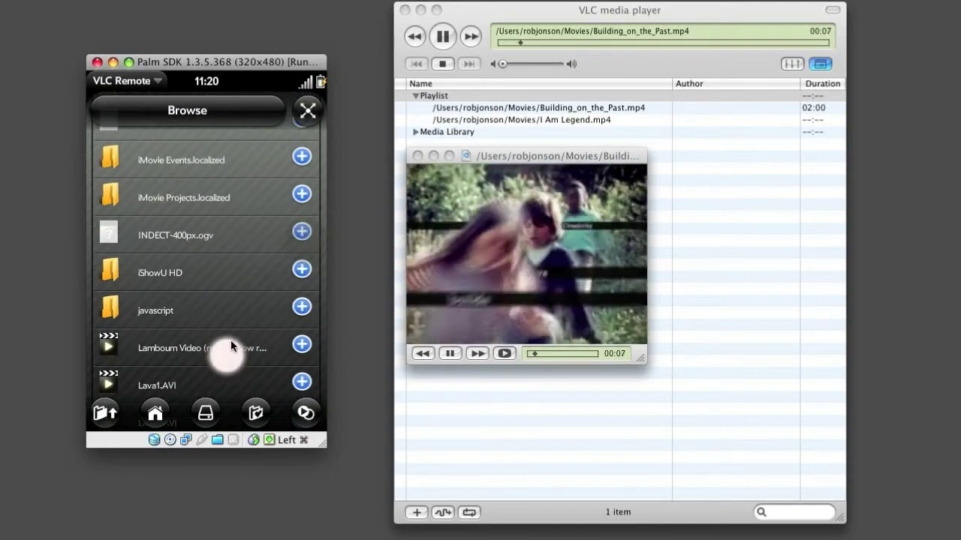
{"action": "left_click", "coordinate": [301, 348]}
{"action": "left_click_drag", "start_coordinate": [198, 381], "coordinate": [203, 240]}
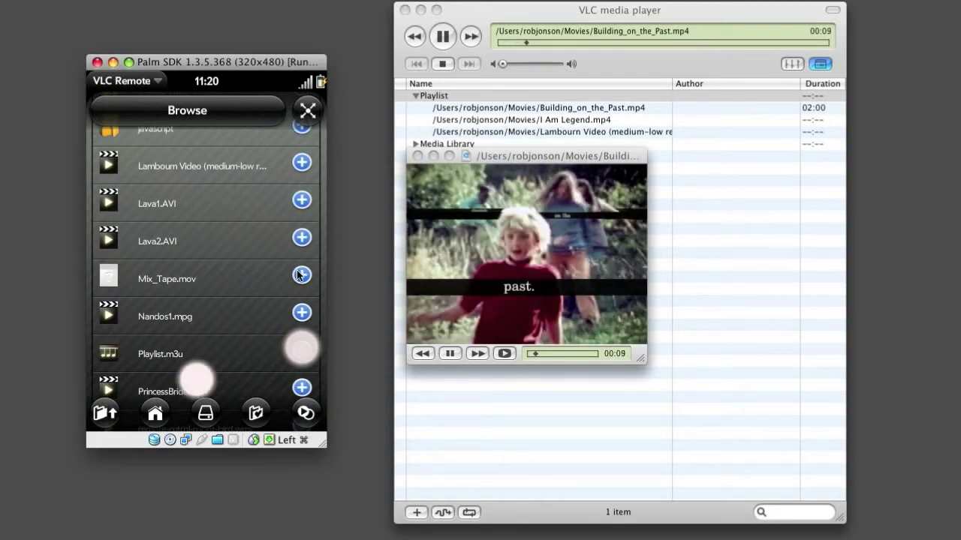
{"action": "left_click", "coordinate": [300, 240]}
{"action": "left_click", "coordinate": [302, 277]}
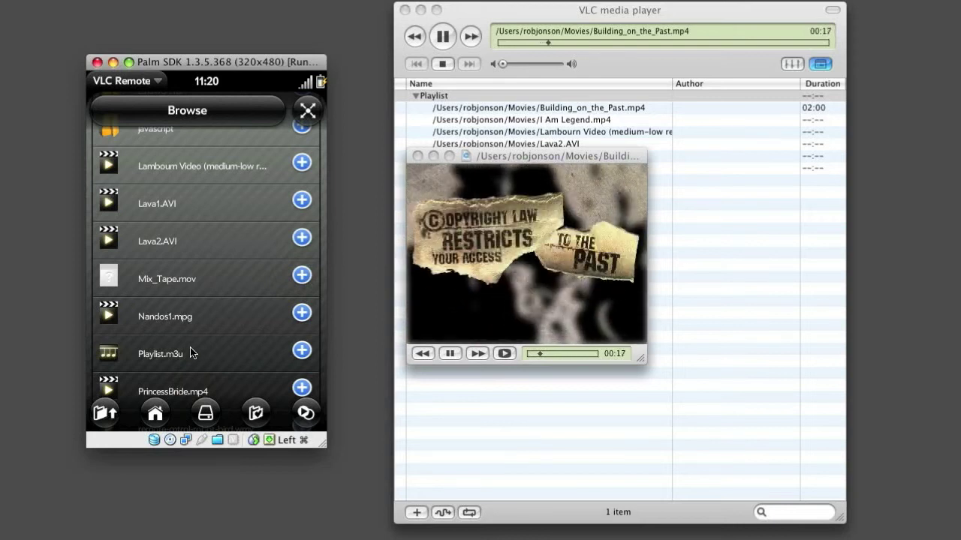
Return to the remote control view and show the playlist.
{"action": "key", "text": "Escape"}
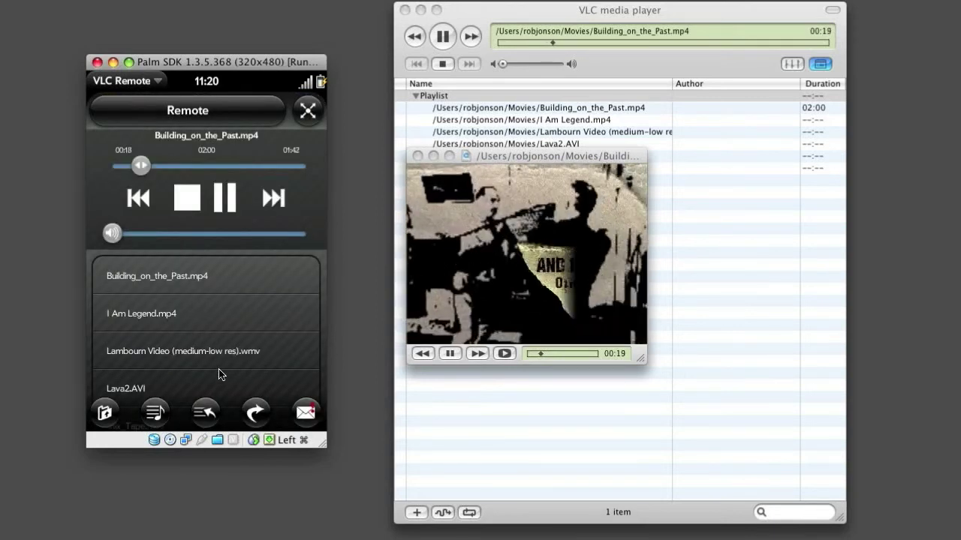
{"action": "mouse_move", "coordinate": [228, 381]}
{"action": "left_mouse_down"}
{"action": "mouse_move", "coordinate": [225, 368]}
{"action": "mouse_move", "coordinate": [224, 378]}
{"action": "left_mouse_up"}
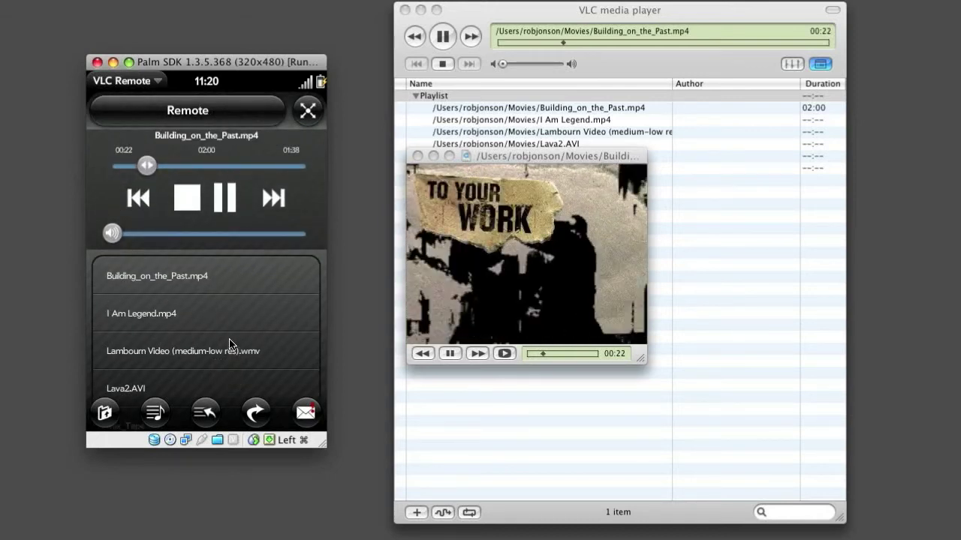
{"action": "left_click", "coordinate": [154, 412]}
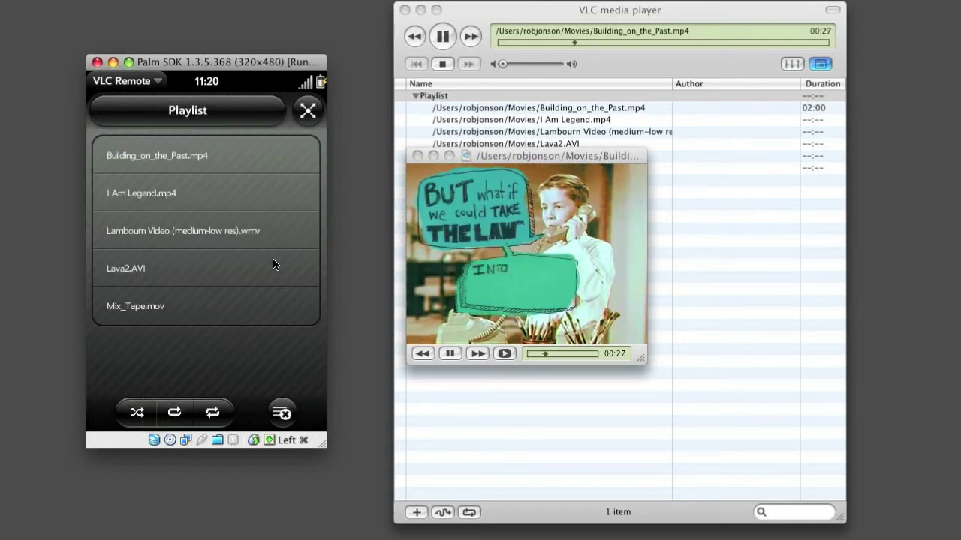
Delete Lava2.AVI, Lambourn Video and I Am Legend.mp4 from the playlist and enable shuffle.
{"action": "mouse_move", "coordinate": [294, 268]}
{"action": "left_mouse_down"}
{"action": "mouse_move", "coordinate": [168, 271]}
{"action": "mouse_move", "coordinate": [68, 327]}
{"action": "left_mouse_up"}
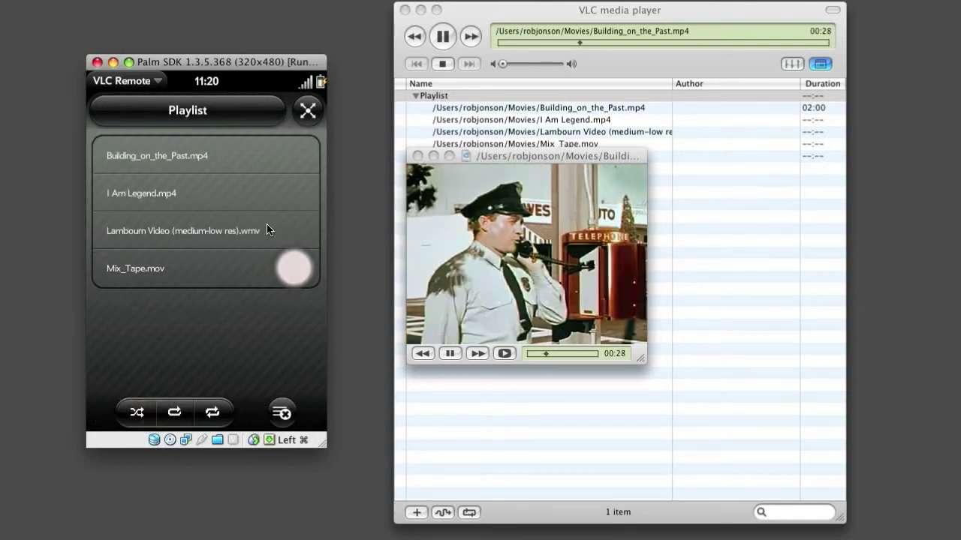
{"action": "left_click_drag", "start_coordinate": [293, 230], "coordinate": [157, 222]}
{"action": "left_click_drag", "start_coordinate": [309, 195], "coordinate": [173, 197]}
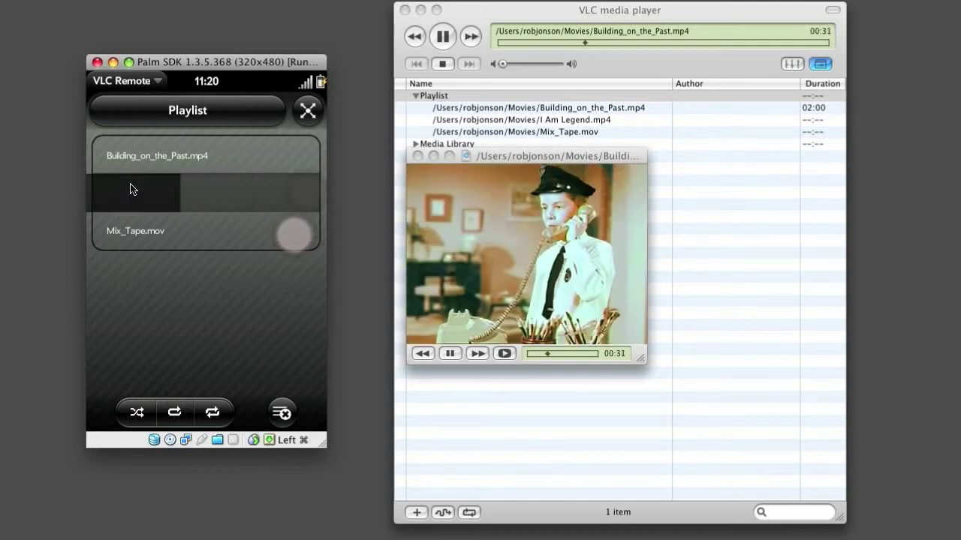
{"action": "left_click", "coordinate": [137, 418]}
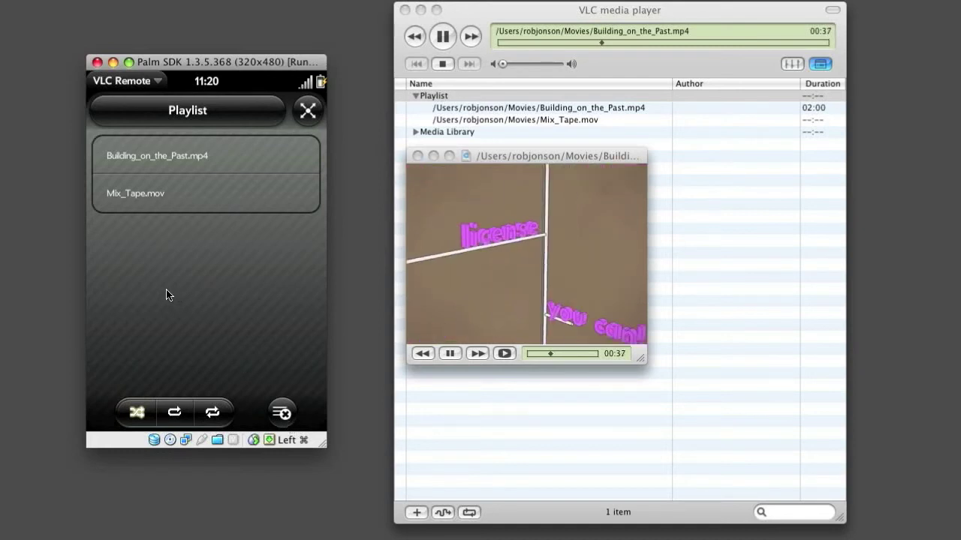
Start Mix_Tape.mov from the remote, then skip to the next track.
{"action": "key", "text": "Escape"}
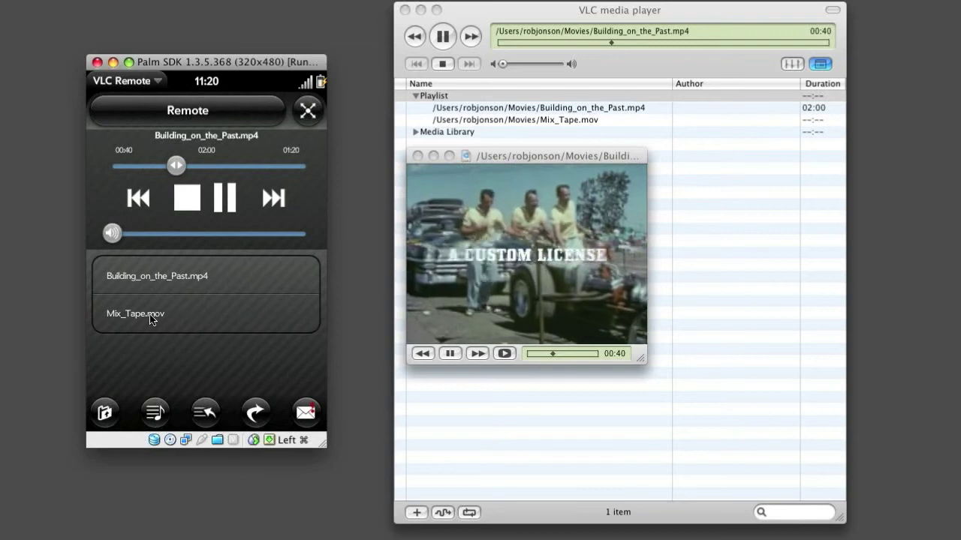
{"action": "left_click", "coordinate": [153, 313]}
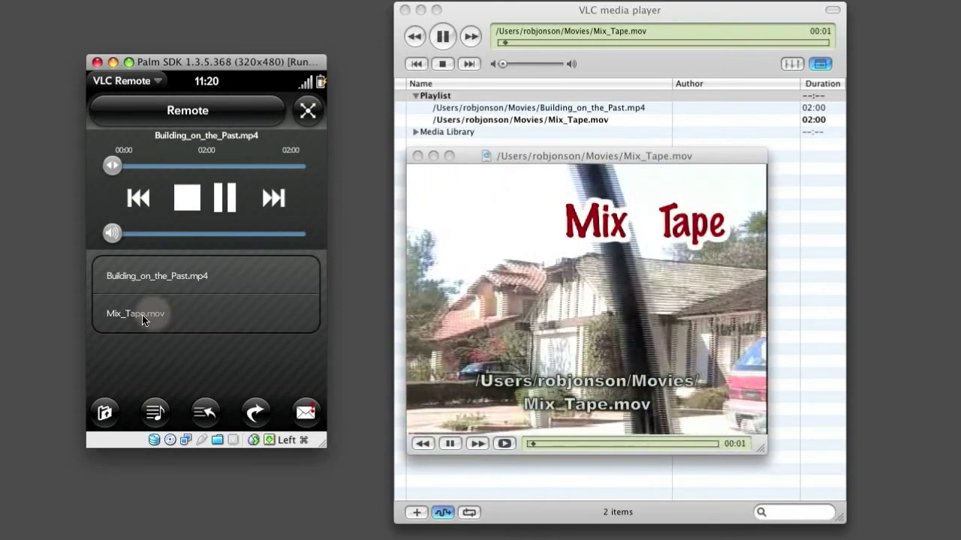
{"action": "left_click", "coordinate": [273, 199]}
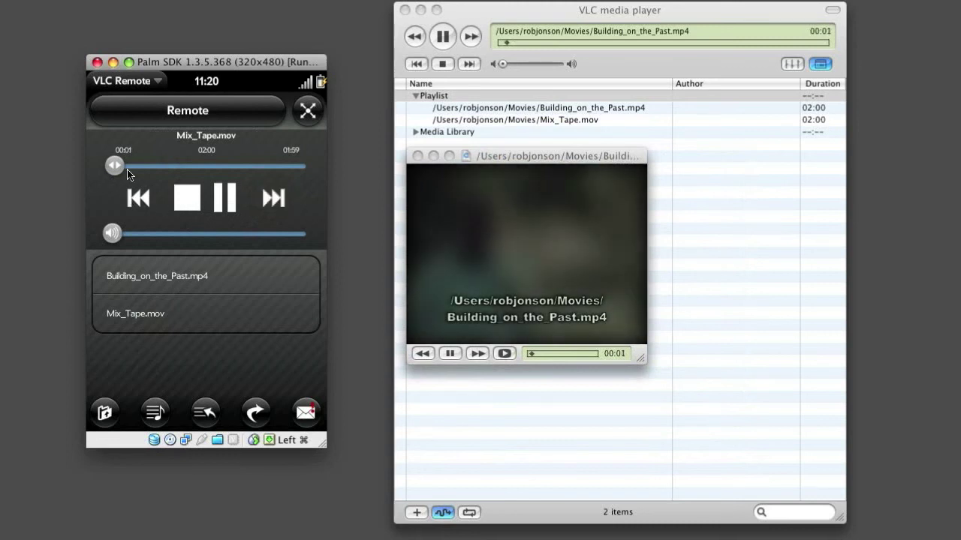
Seek to mid-track, raise the volume, and pause Building_on_the_Past.mp4 at 01:06.
{"action": "left_click_drag", "start_coordinate": [116, 166], "coordinate": [207, 166]}
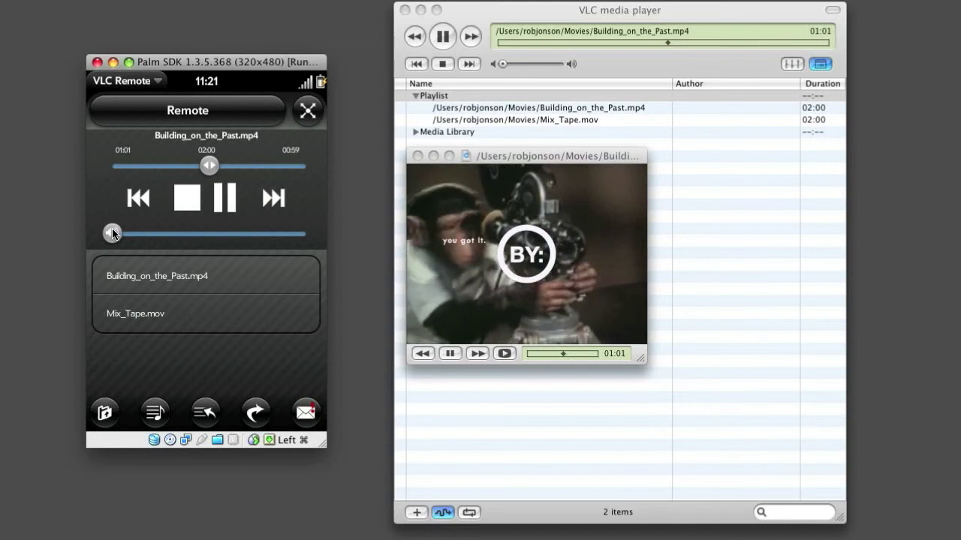
{"action": "mouse_move", "coordinate": [111, 235]}
{"action": "left_mouse_down"}
{"action": "mouse_move", "coordinate": [184, 235]}
{"action": "mouse_move", "coordinate": [112, 235]}
{"action": "left_mouse_up"}
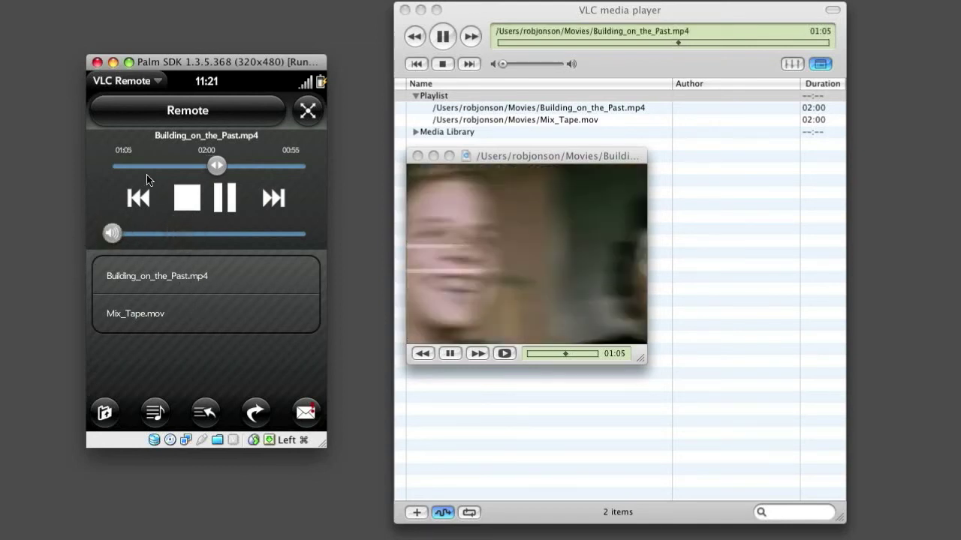
{"action": "left_click", "coordinate": [224, 198]}
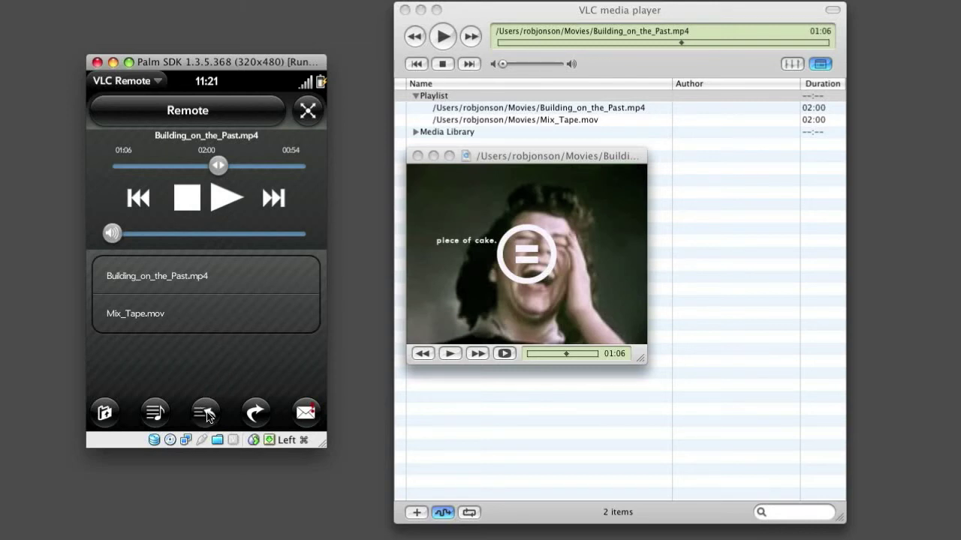
{"action": "left_click", "coordinate": [206, 414]}
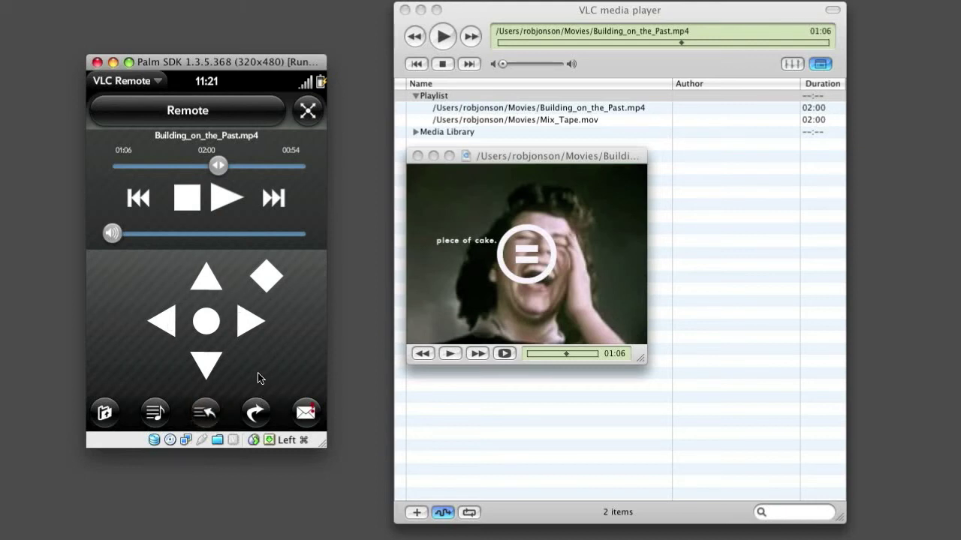
{"action": "left_click_drag", "start_coordinate": [110, 292], "coordinate": [348, 298]}
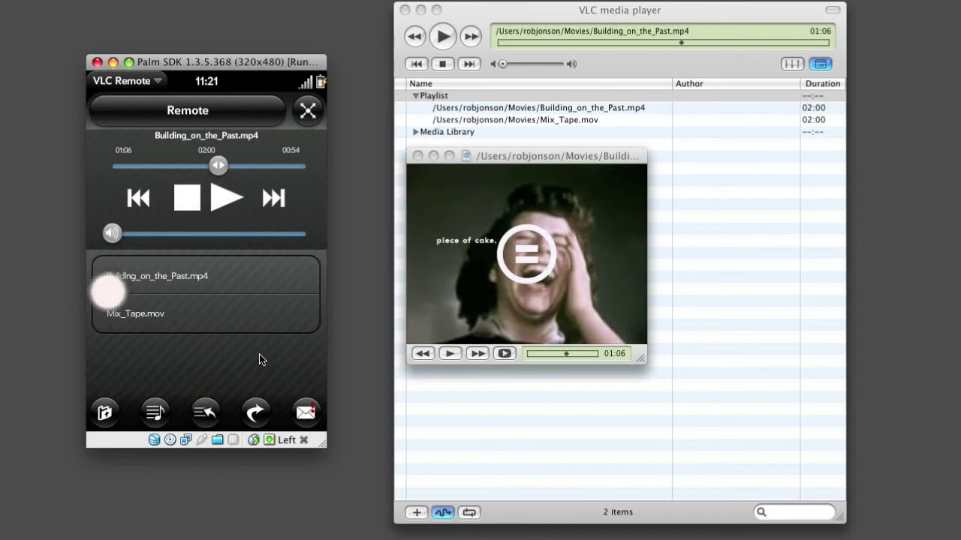
{"action": "mouse_move", "coordinate": [259, 358]}
{"action": "left_mouse_down"}
{"action": "mouse_move", "coordinate": [98, 338]}
{"action": "mouse_move", "coordinate": [293, 375]}
{"action": "left_mouse_up"}
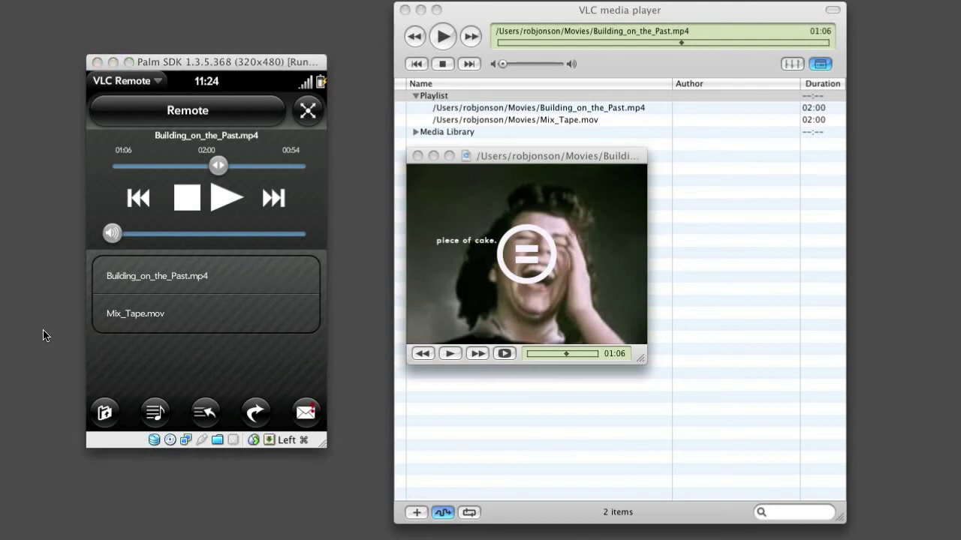
{"action": "left_click", "coordinate": [308, 112]}
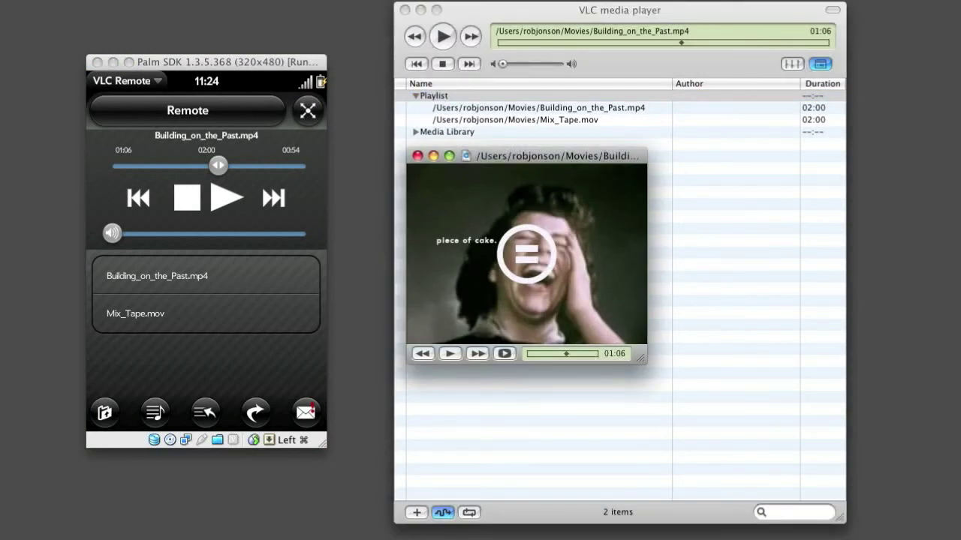
{"action": "left_click", "coordinate": [260, 403]}
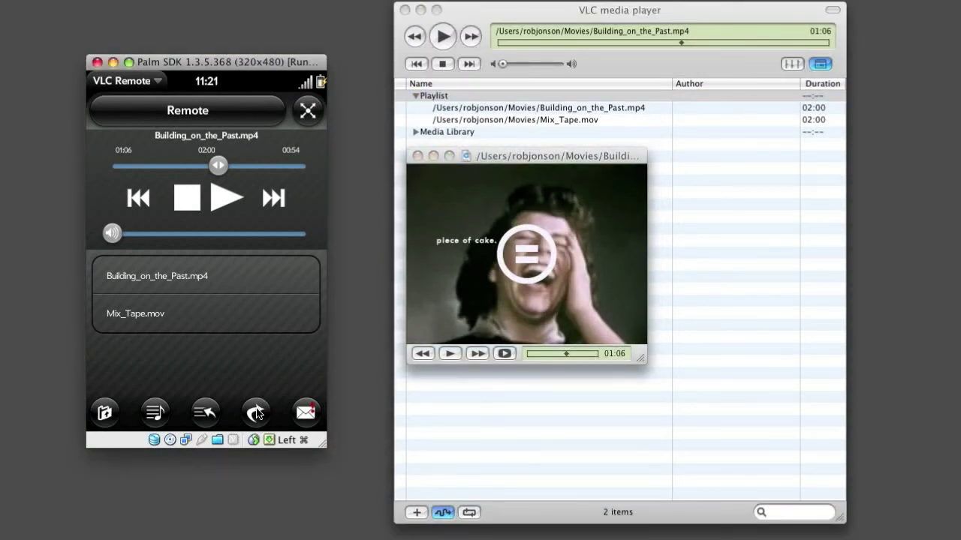
{"action": "left_click", "coordinate": [256, 409]}
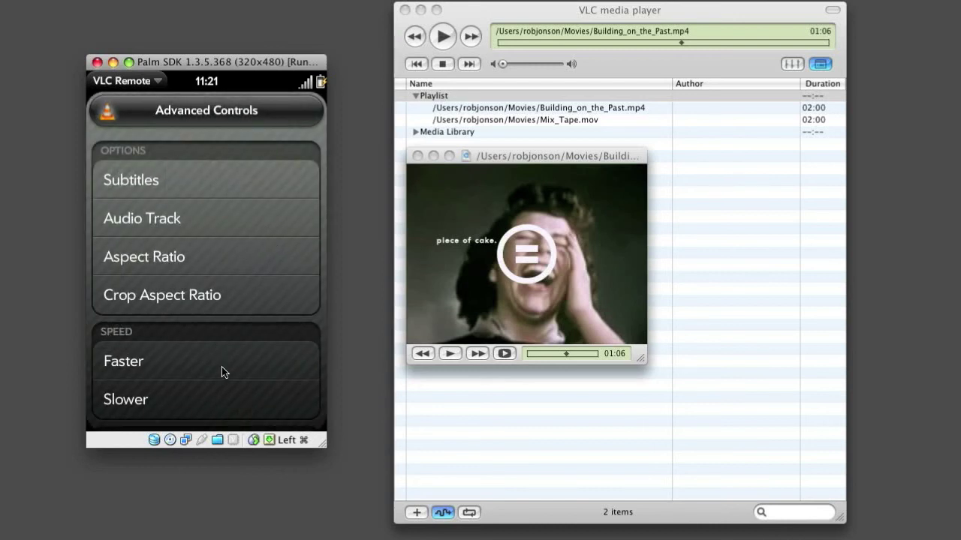
{"action": "left_click_drag", "start_coordinate": [223, 372], "coordinate": [243, 240]}
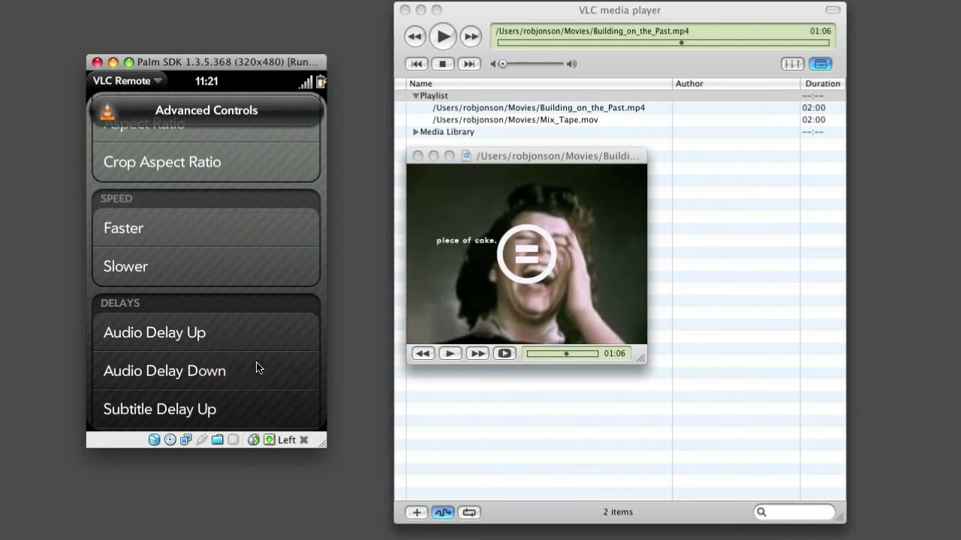
{"action": "left_click_drag", "start_coordinate": [256, 367], "coordinate": [262, 313]}
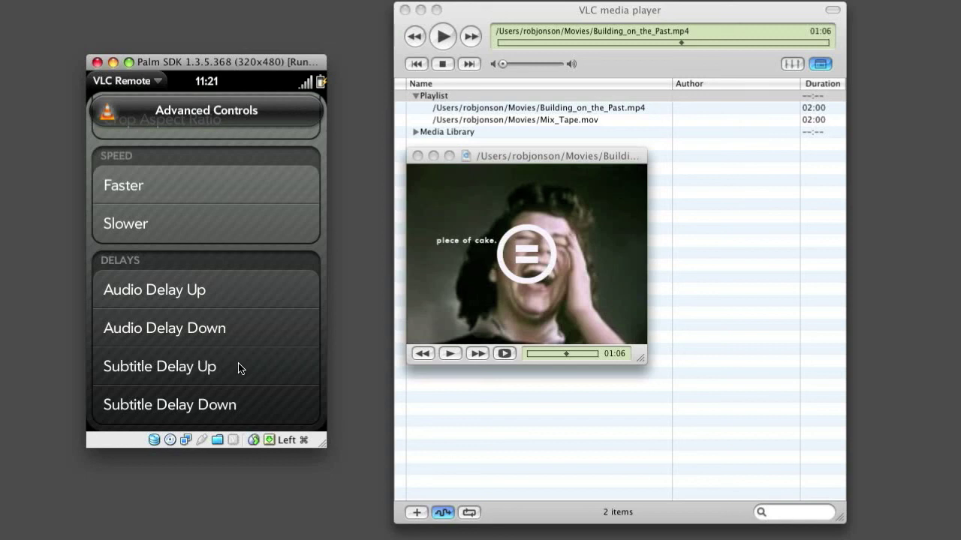
{"action": "key", "text": "Escape"}
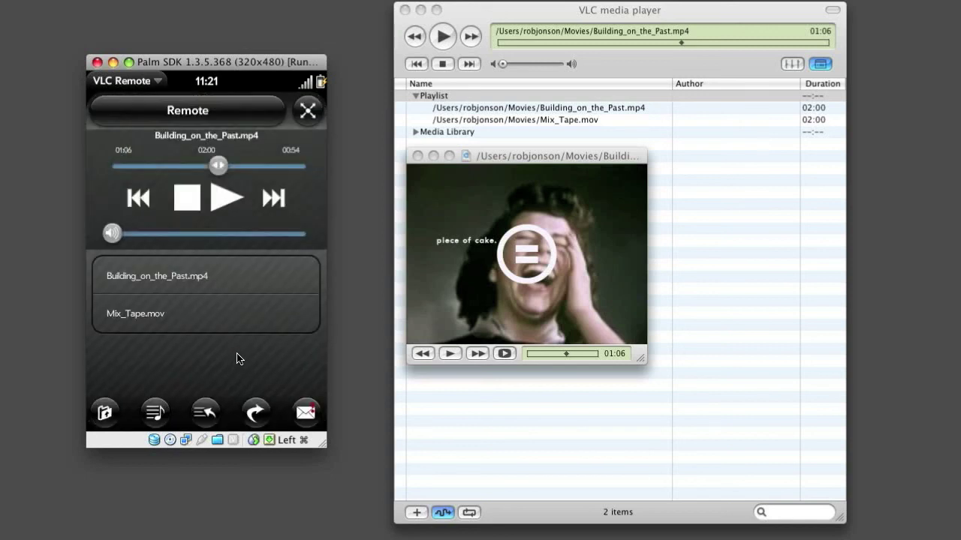